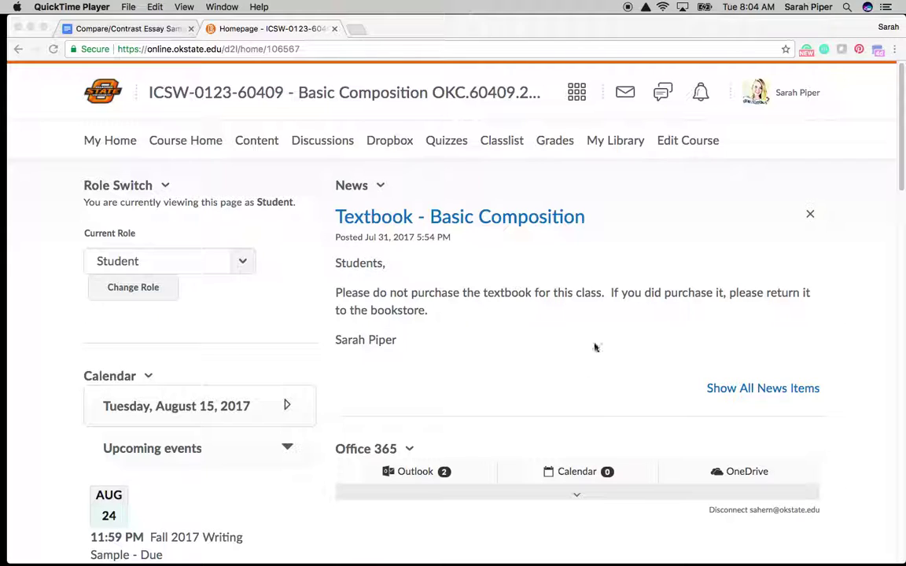
# - Switch to the three-page 'Destination Tokyo' essay in Word and save it
pyautogui.moveTo(861, 565)
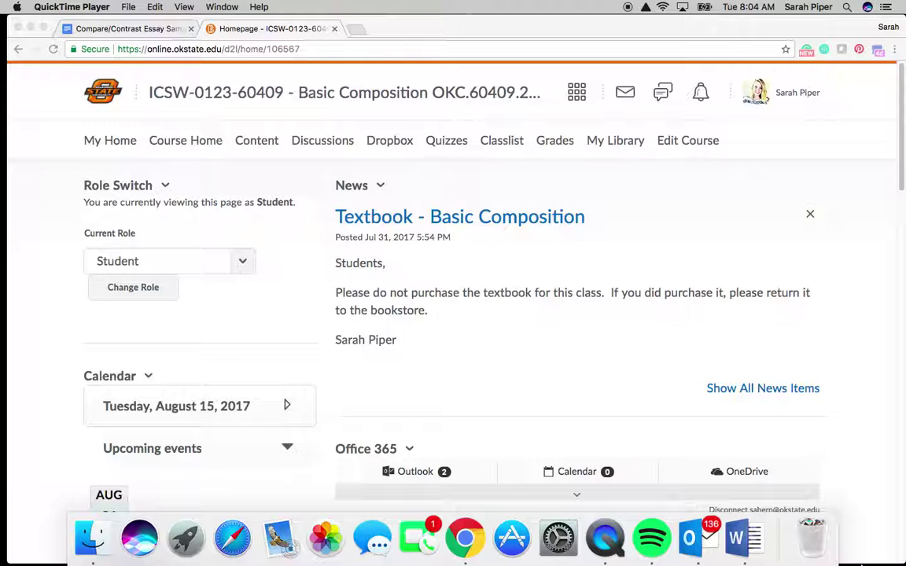
pyautogui.click(735, 538)
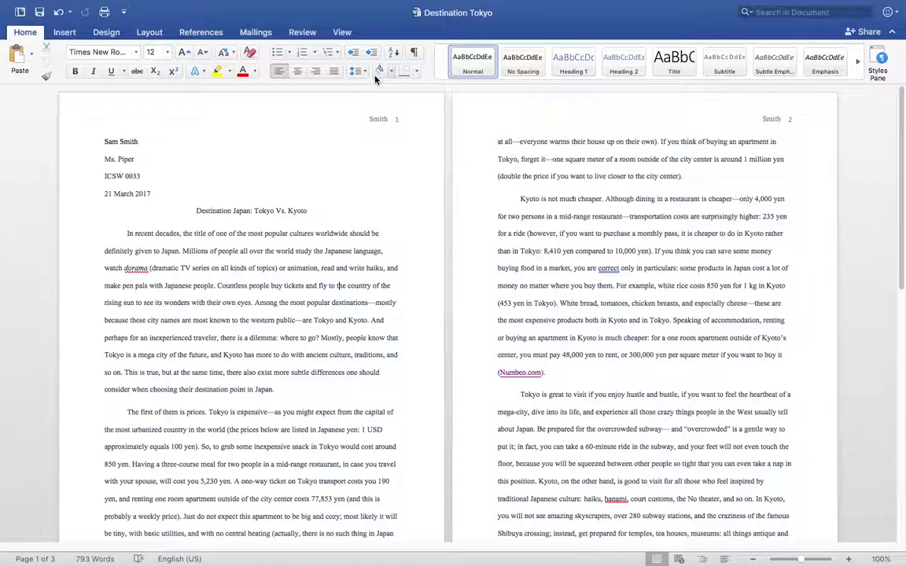
pyautogui.click(40, 18)
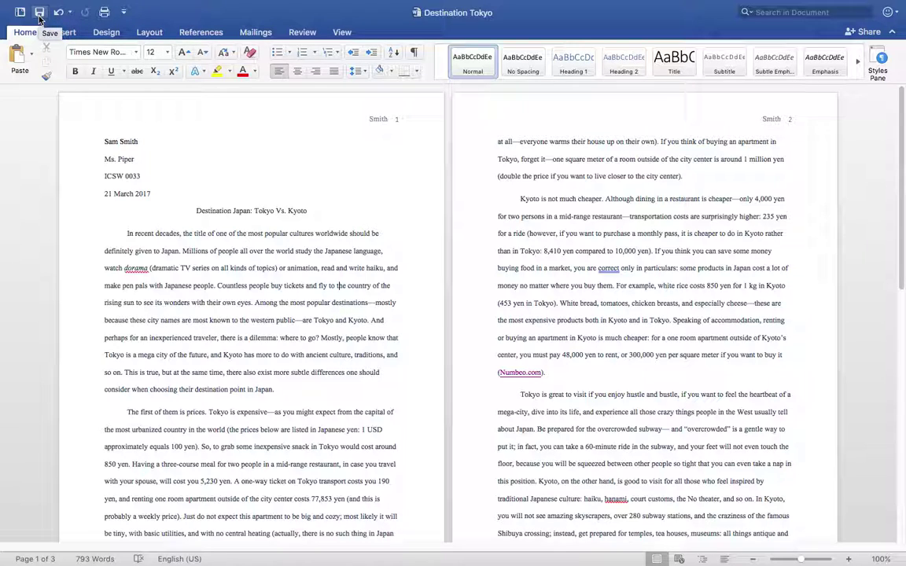
pyautogui.click(40, 17)
pyautogui.moveTo(35, 4)
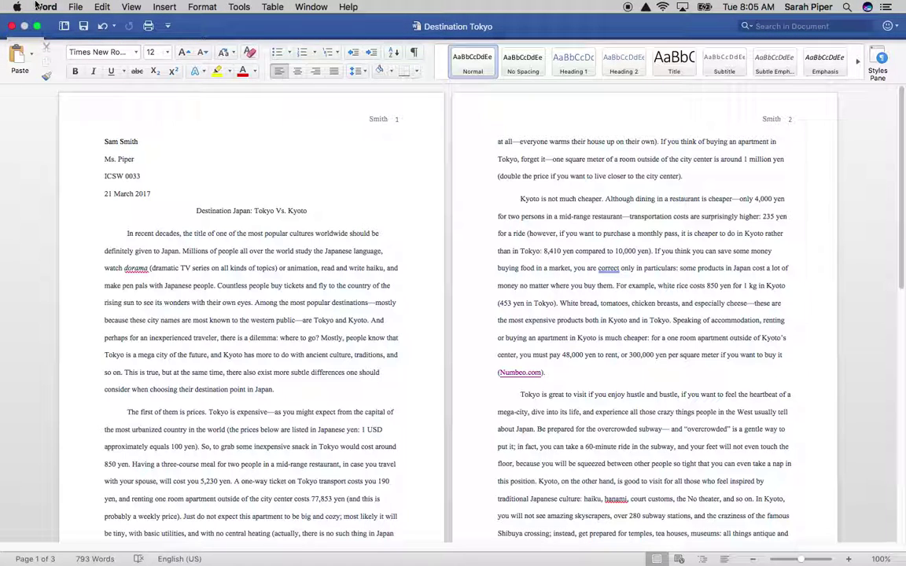
pyautogui.click(76, 7)
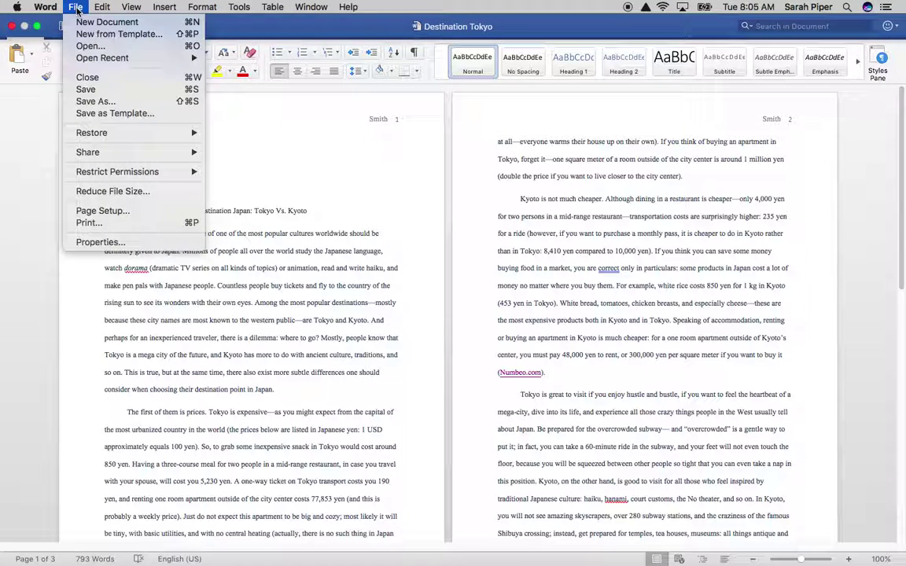
pyautogui.click(90, 100)
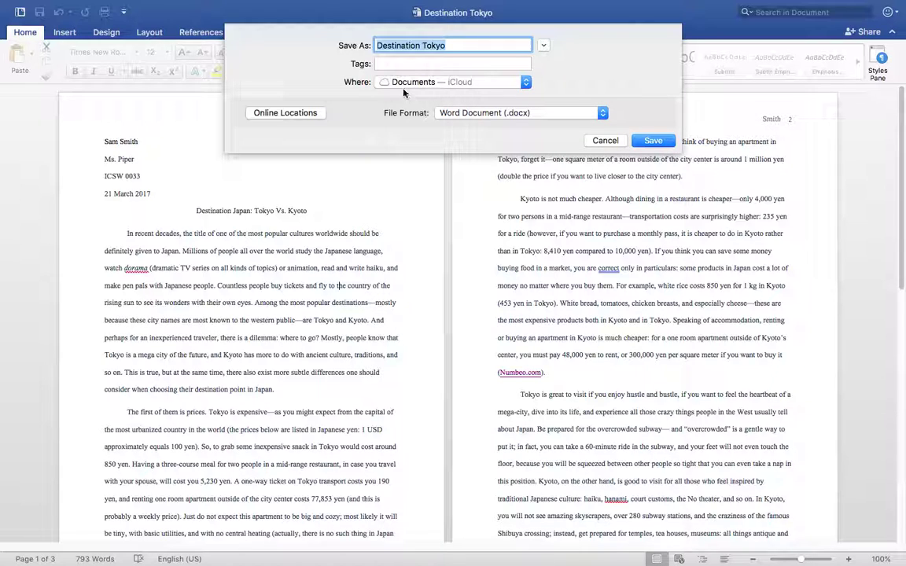
pyautogui.click(501, 85)
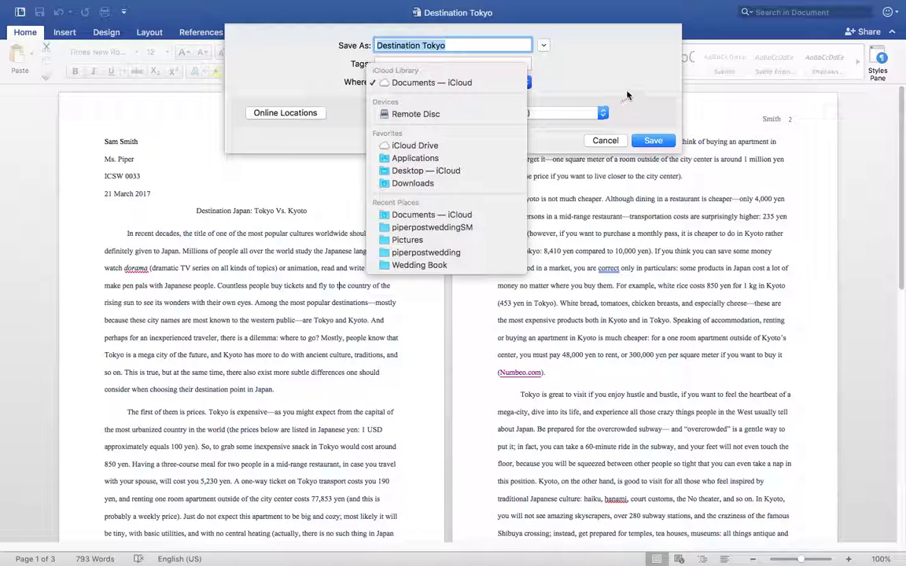
pyautogui.click(560, 89)
pyautogui.click(606, 141)
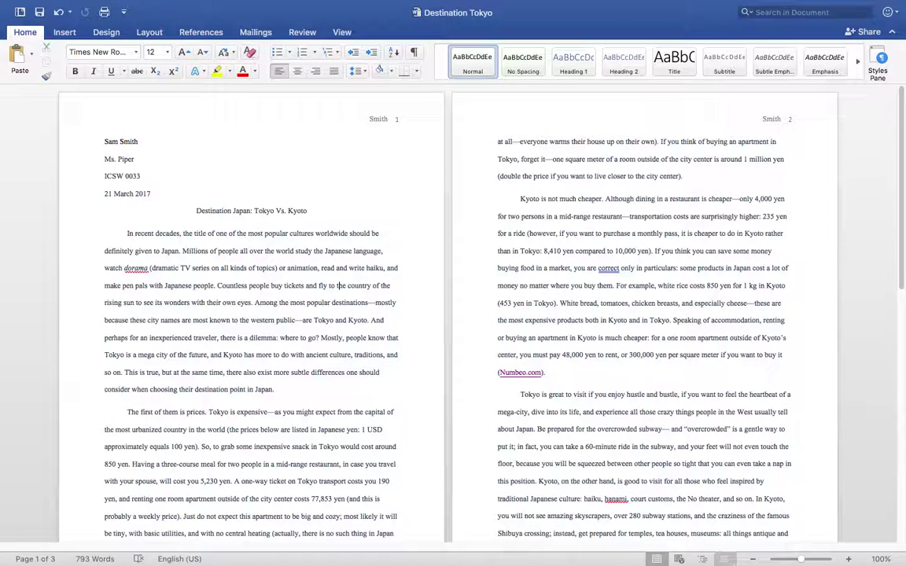
# - Return to the course site in Chrome and open the Dropbox Folders list
pyautogui.moveTo(692, 559)
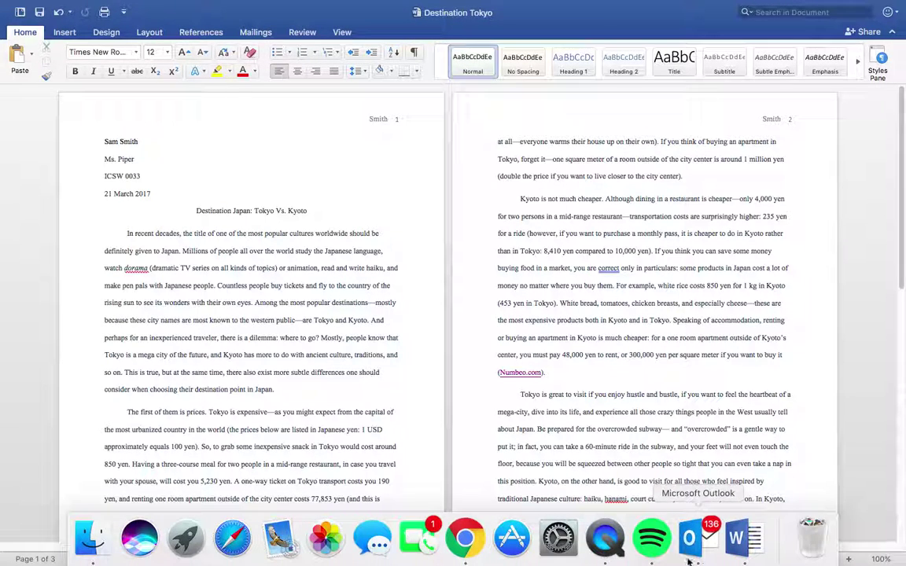
pyautogui.click(465, 539)
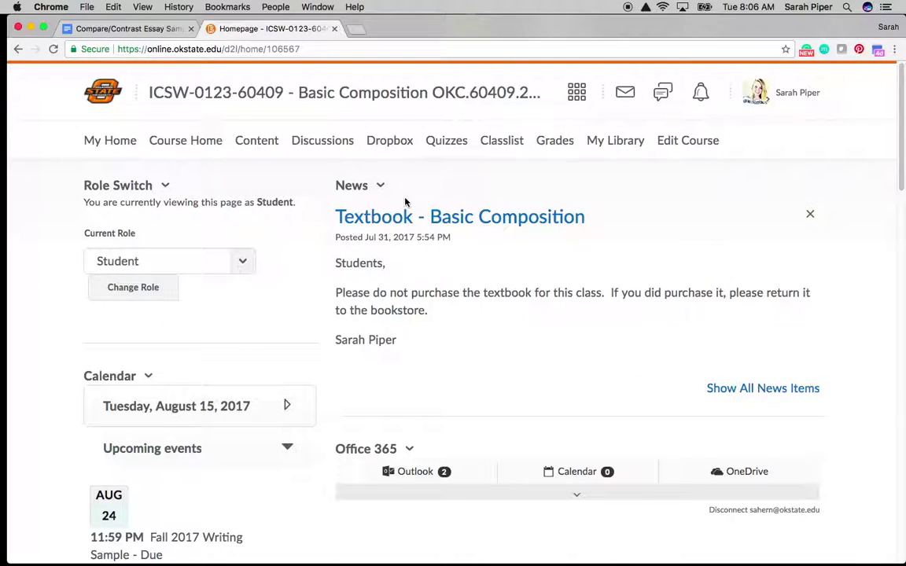
pyautogui.click(399, 145)
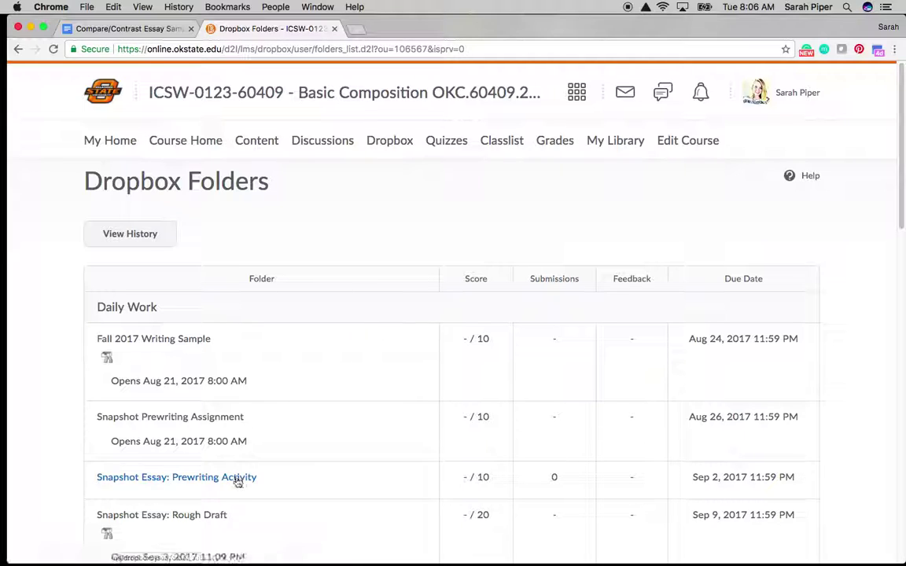
pyautogui.scroll(-1, 269, 366)
pyautogui.scroll(-1, 269, 366)
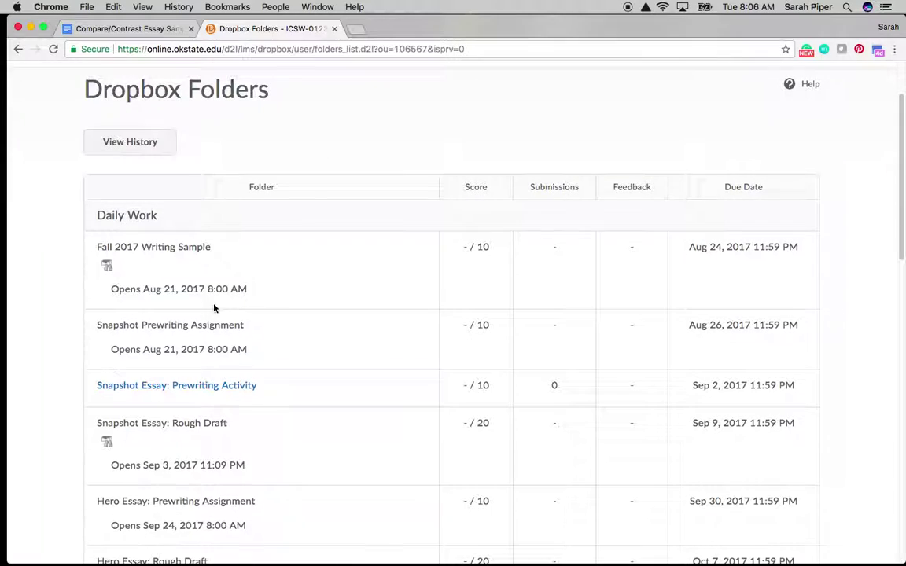
# - Open the 'Snapshot Essay: Prewriting Activity' folder and scroll to its Submit Files section
pyautogui.click(219, 391)
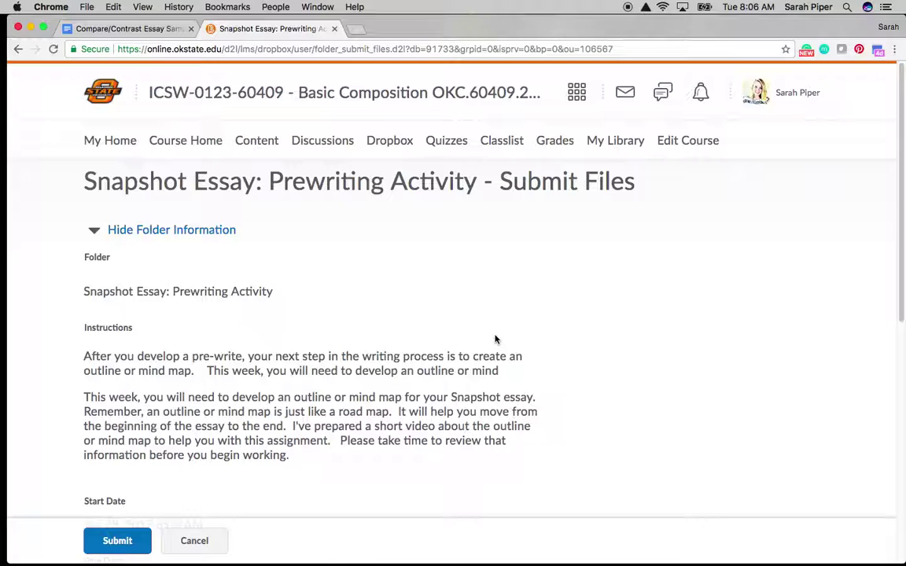
pyautogui.scroll(-4, 496, 339)
pyautogui.scroll(-8, 495, 340)
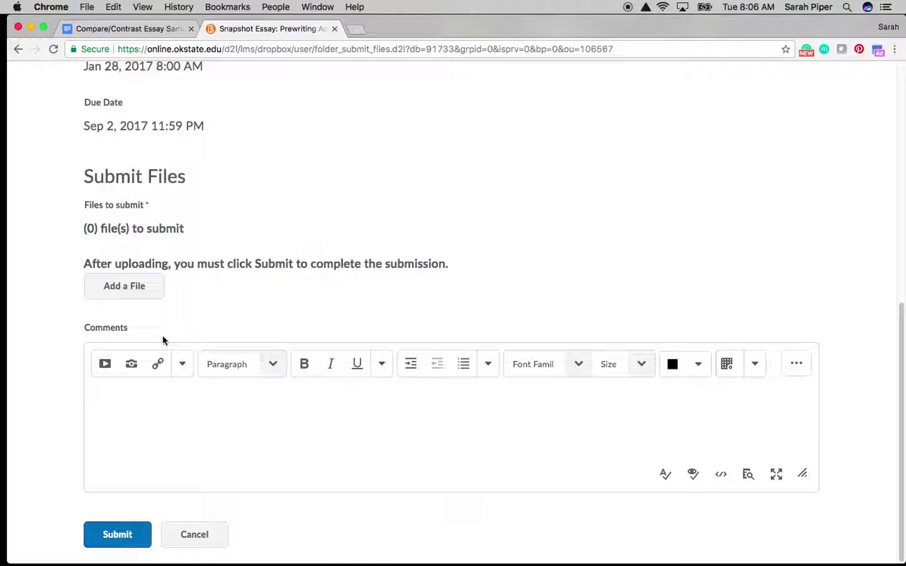
pyautogui.click(143, 288)
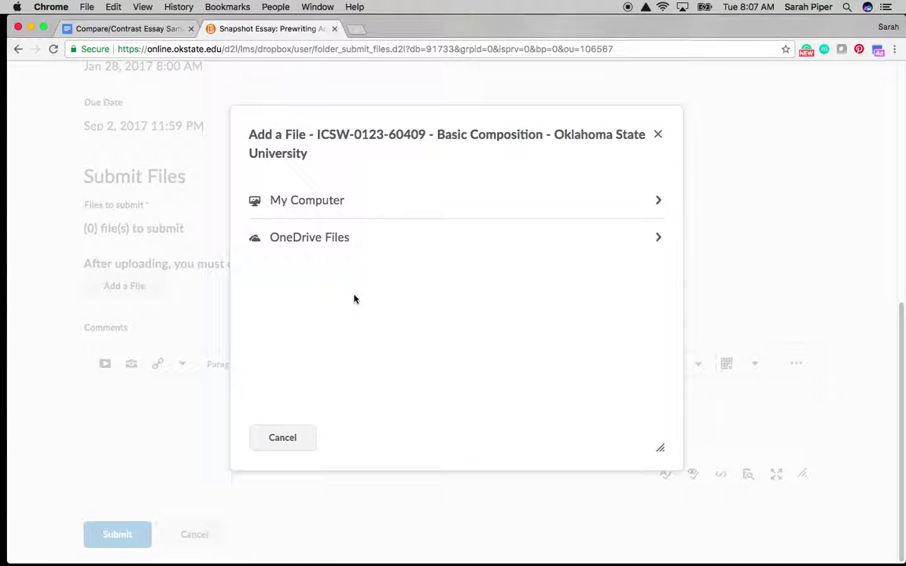
pyautogui.click(338, 211)
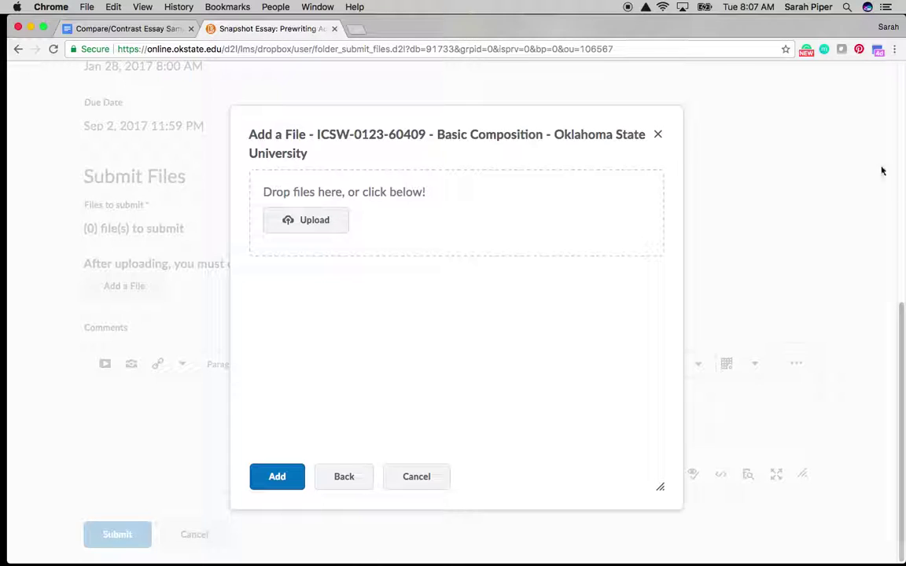
pyautogui.click(44, 29)
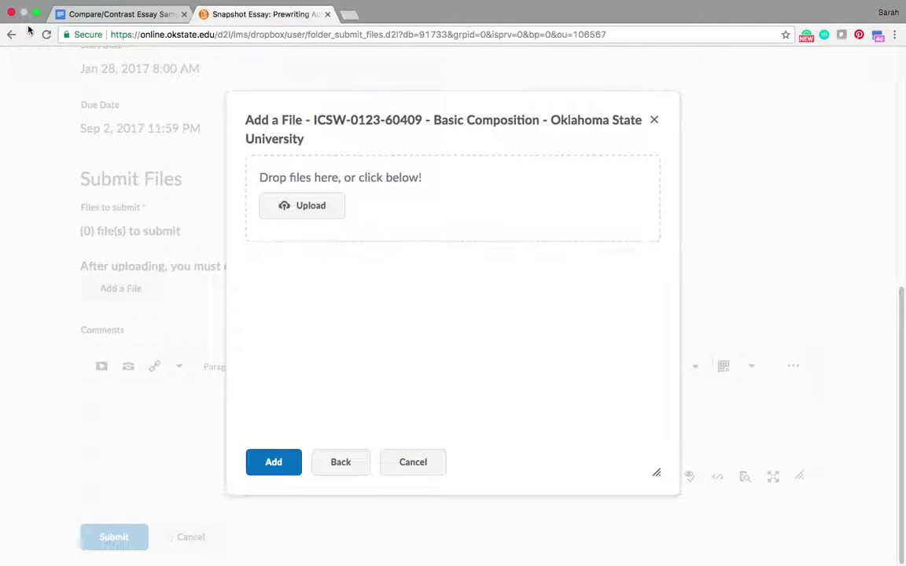
pyautogui.click(36, 13)
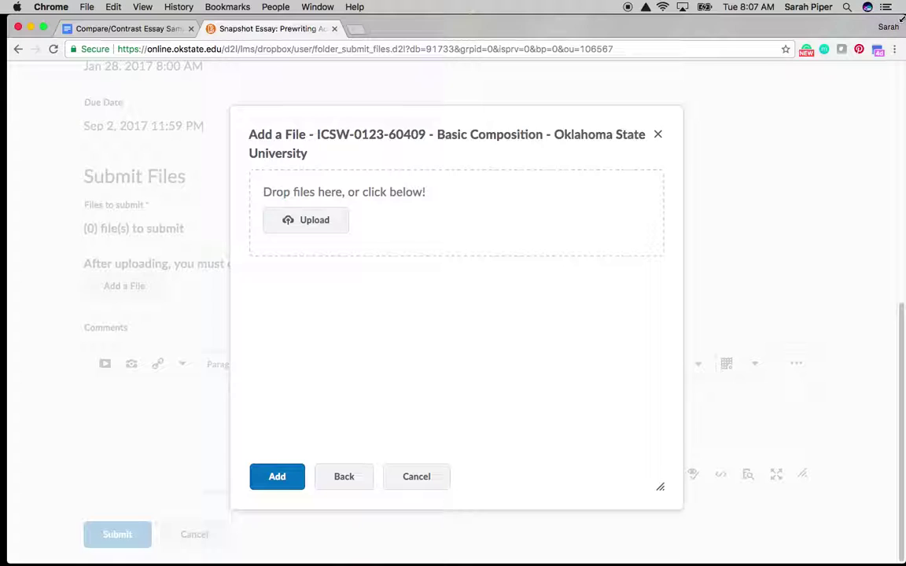
pyautogui.moveTo(902, 17); pyautogui.dragTo(739, 16)
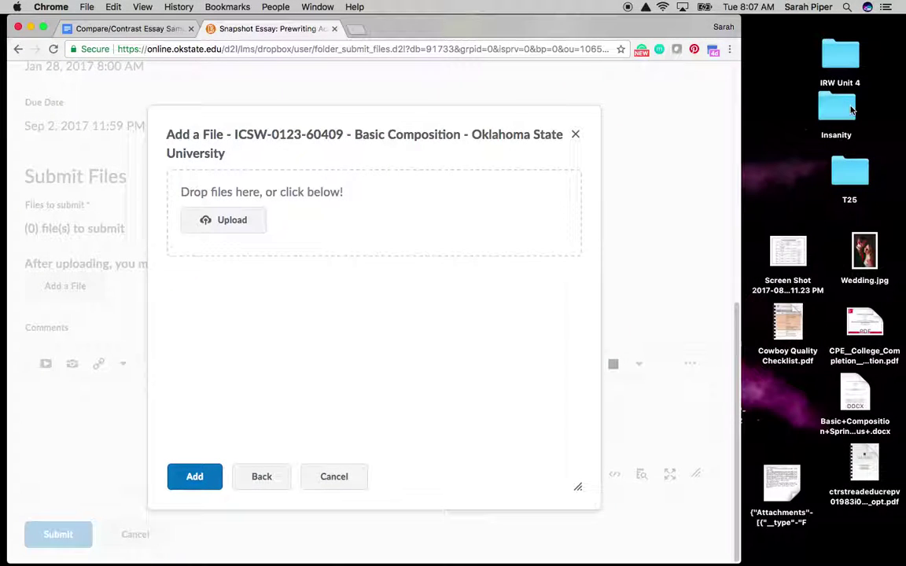
pyautogui.moveTo(851, 110); pyautogui.dragTo(379, 211)
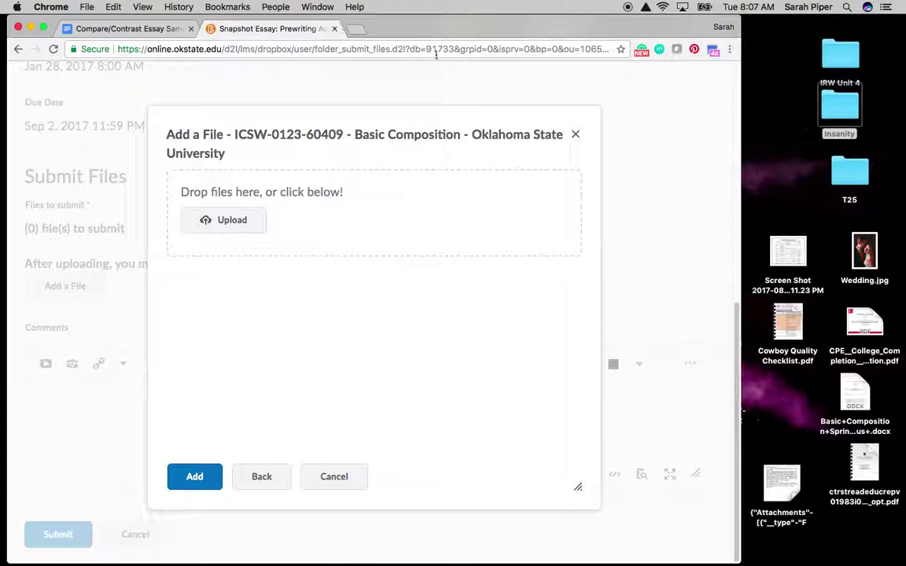
pyautogui.moveTo(739, 46); pyautogui.dragTo(896, 63)
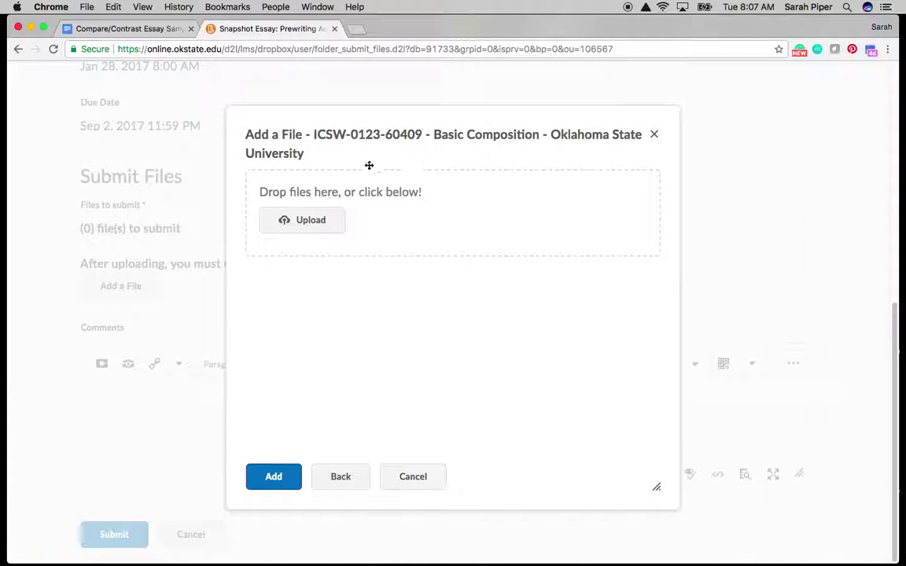
# - Upload 'Destination Tokyo.docx' from iCloud Drive > Documents into the Add a File dialog
pyautogui.click(311, 221)
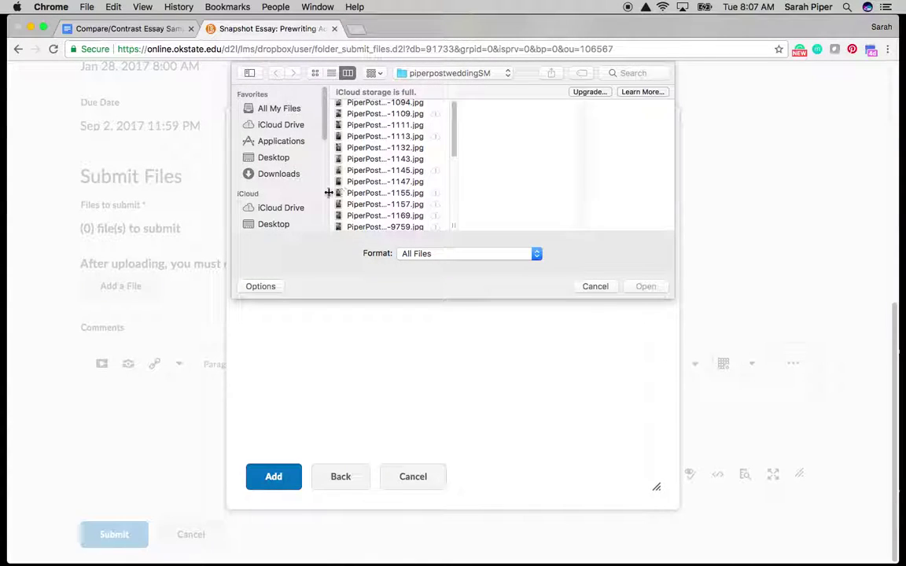
pyautogui.click(279, 125)
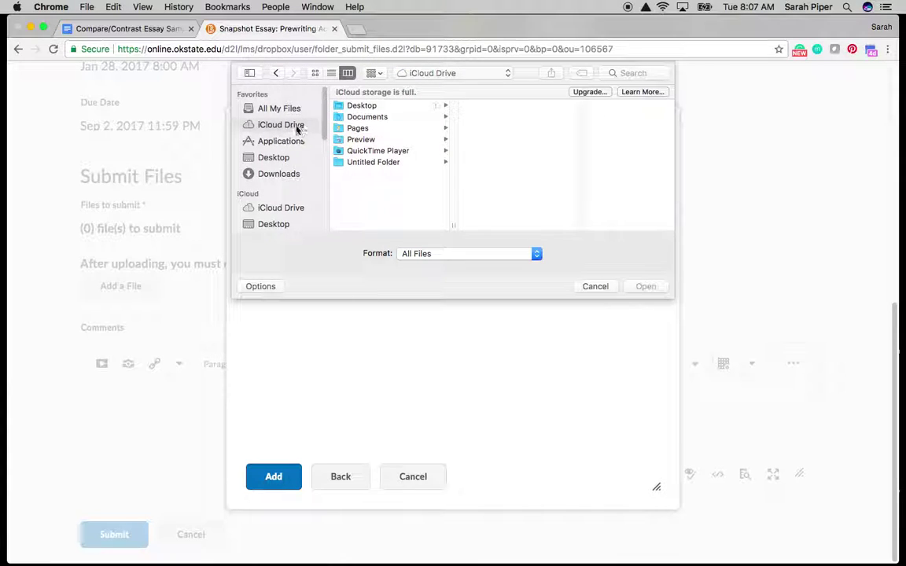
pyautogui.click(355, 118)
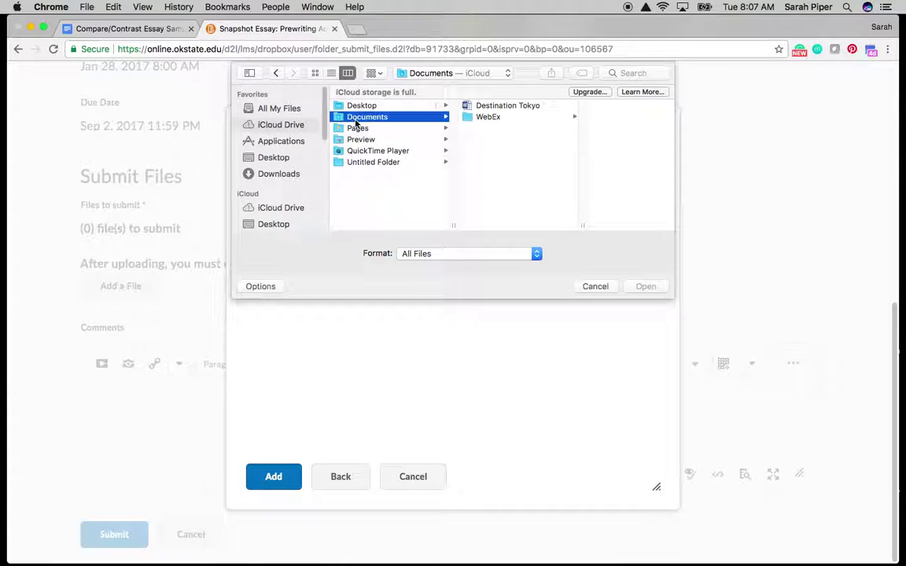
pyautogui.click(488, 107)
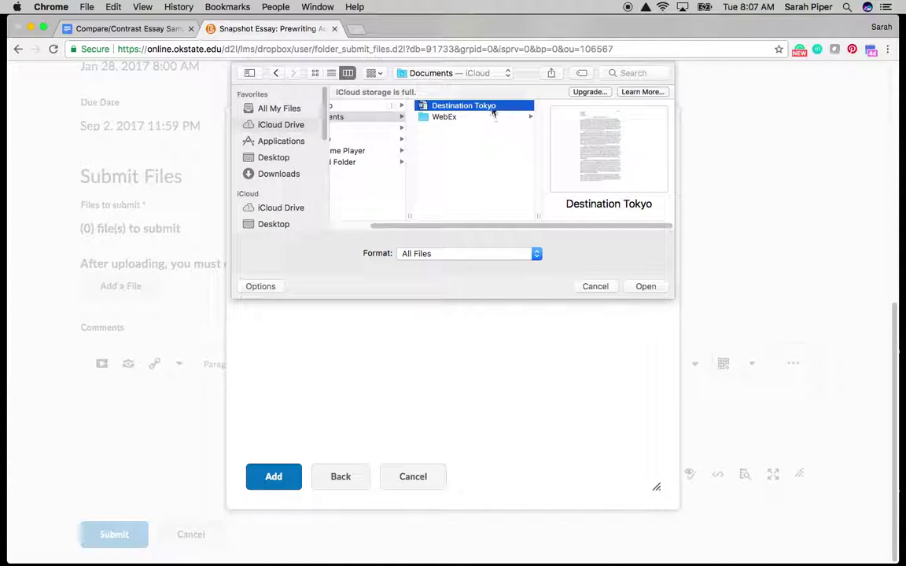
pyautogui.doubleClick(493, 107)
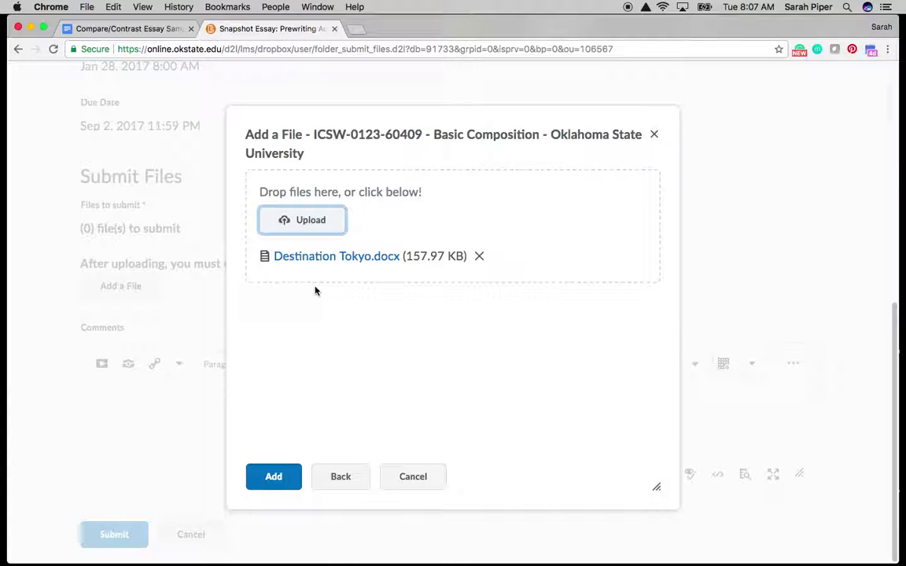
# - Add the uploaded 'Destination Tokyo.docx' so one file is listed to submit
pyautogui.rightClick(376, 263)
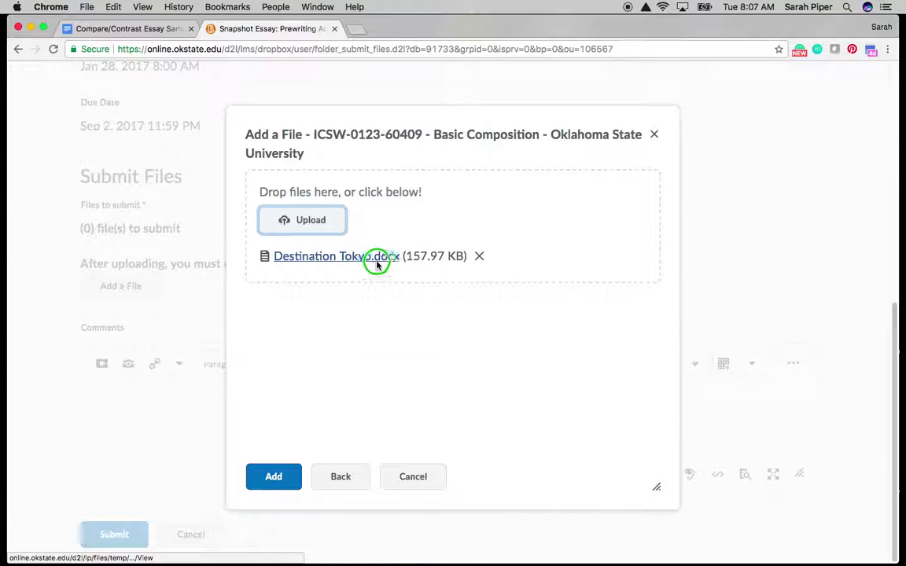
pyautogui.click(366, 290)
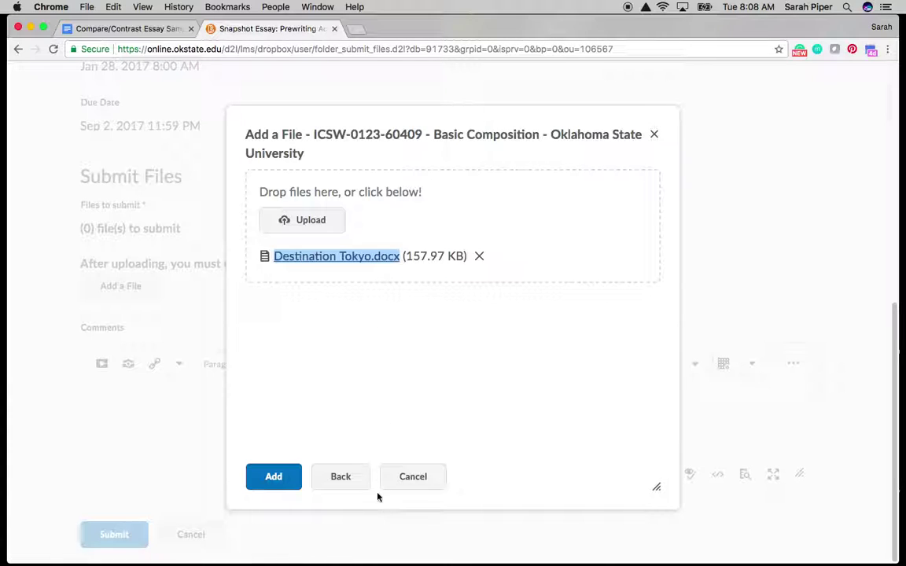
pyautogui.click(274, 477)
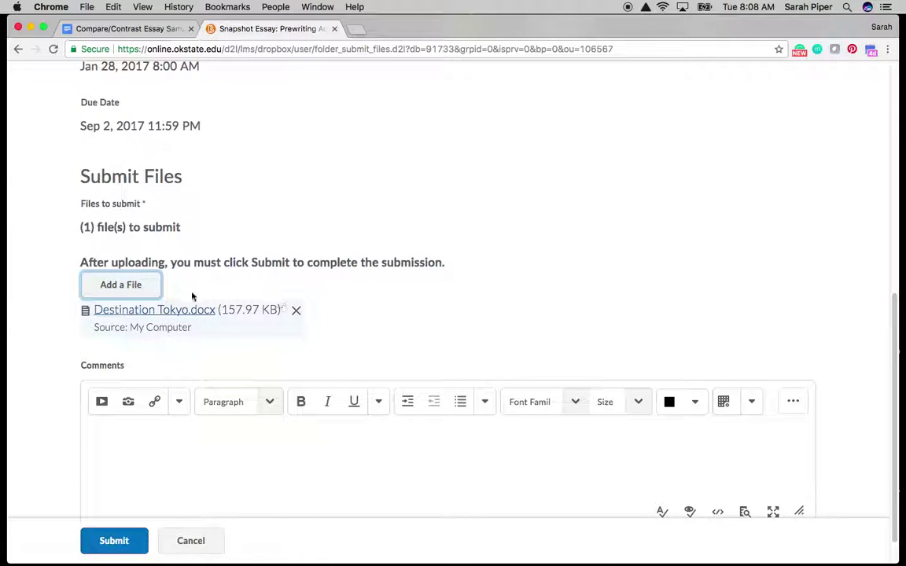
pyautogui.scroll(-1, 486, 305)
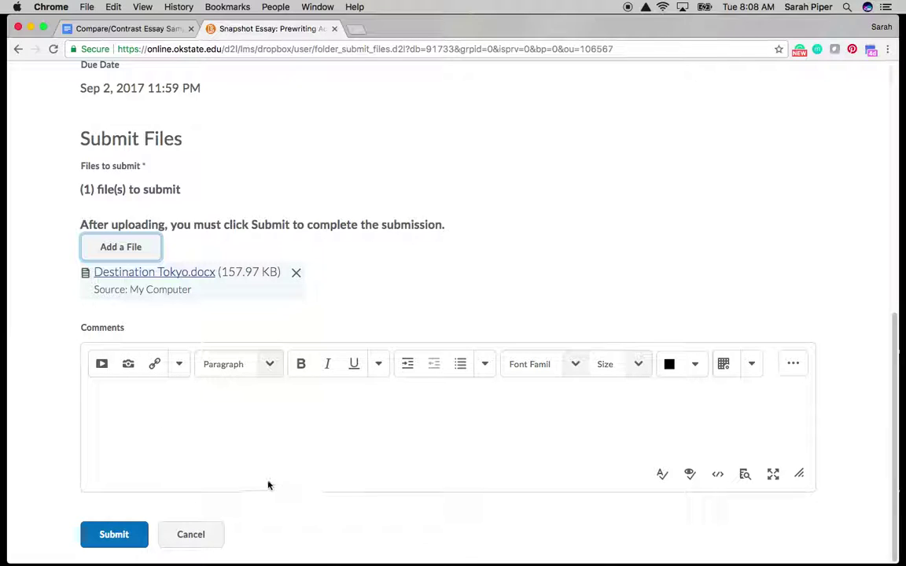
# - Submit the essay, check the File Upload Results confirmation, then finish with Done
pyautogui.click(125, 541)
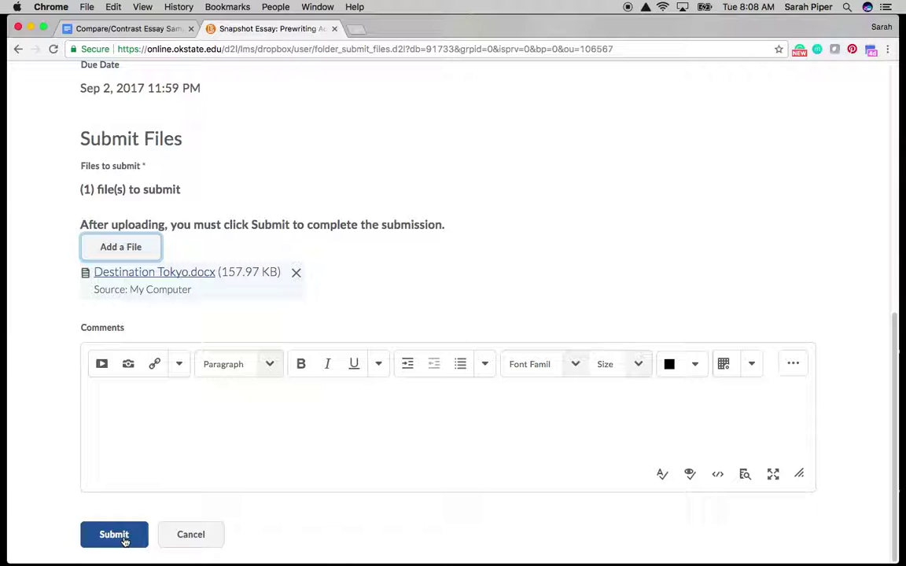
pyautogui.click(124, 541)
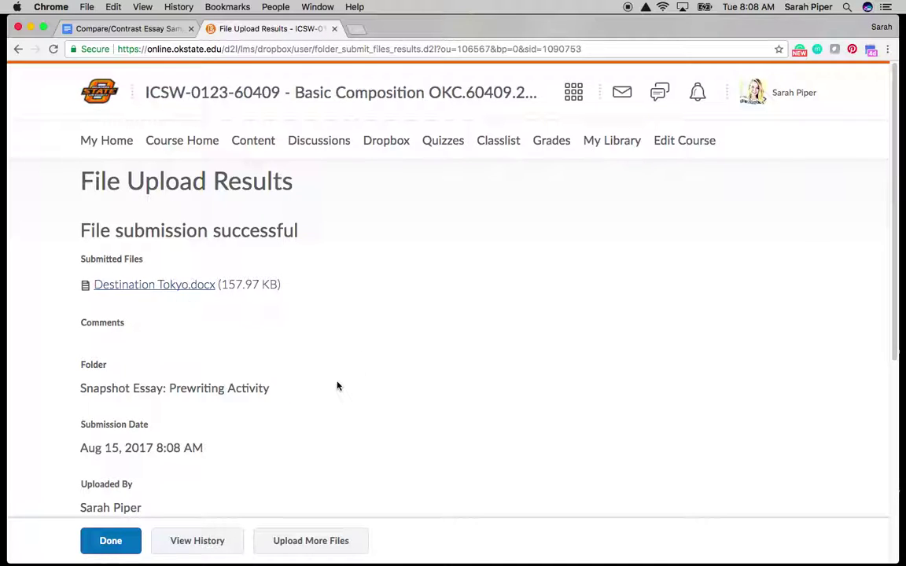
pyautogui.scroll(-5, 337, 386)
pyautogui.scroll(-2, 337, 386)
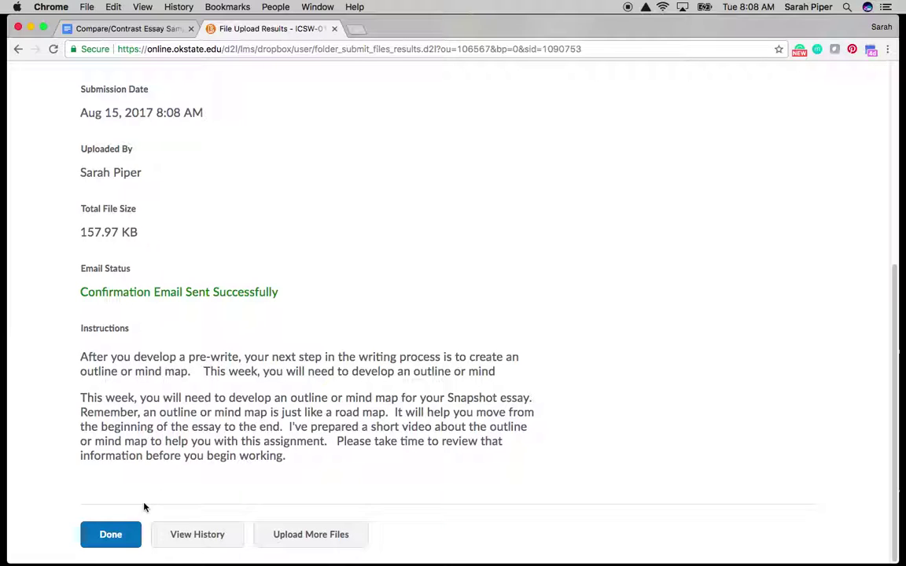
pyautogui.click(122, 540)
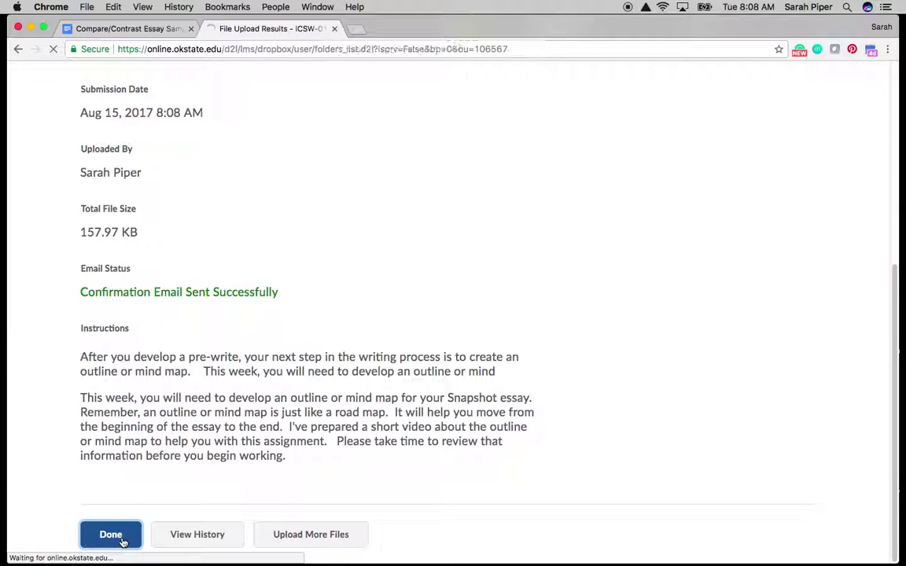